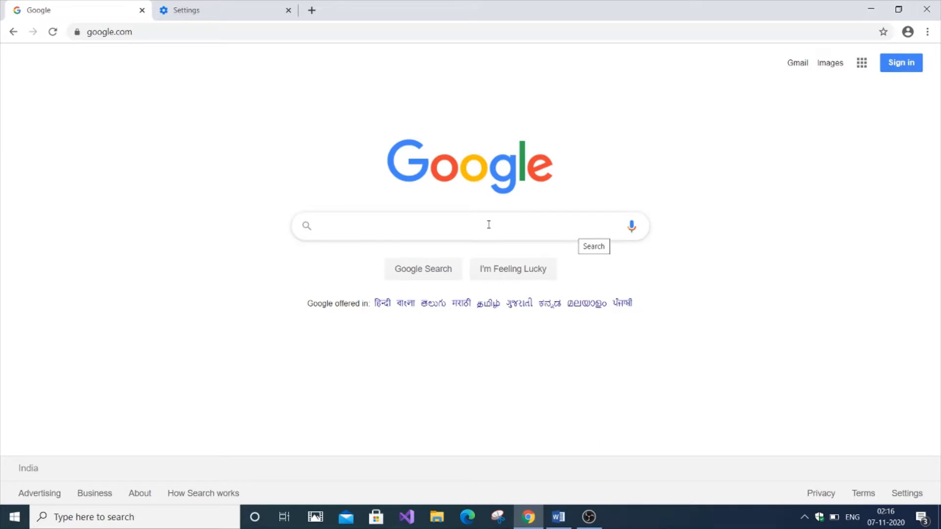
text(staruml)
Run the Google search for 'staruml' to find the staruml.io site
key(Return)
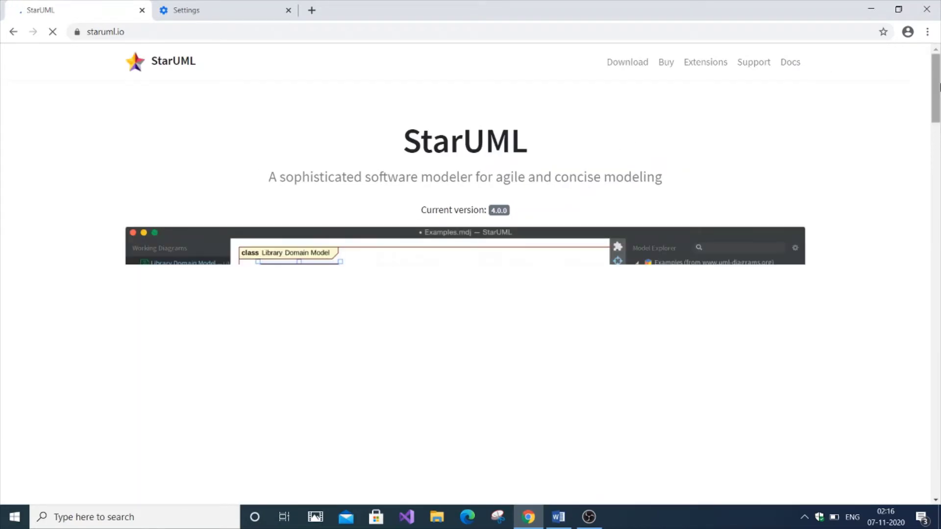
mouse_move(937, 62)
mouse_down()
mouse_move(938, 302)
mouse_move(931, 77)
mouse_up()
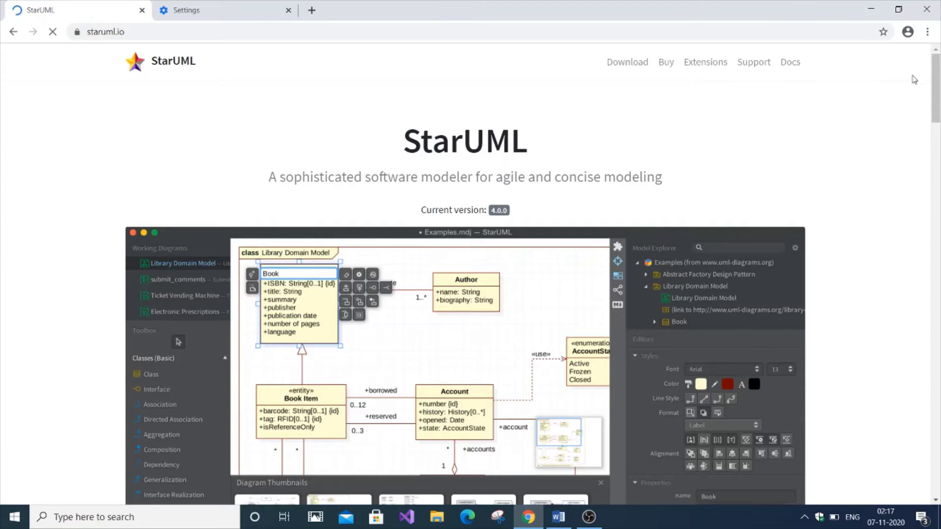
mouse_move(936, 84)
mouse_down()
mouse_move(937, 472)
mouse_move(937, 59)
mouse_up()
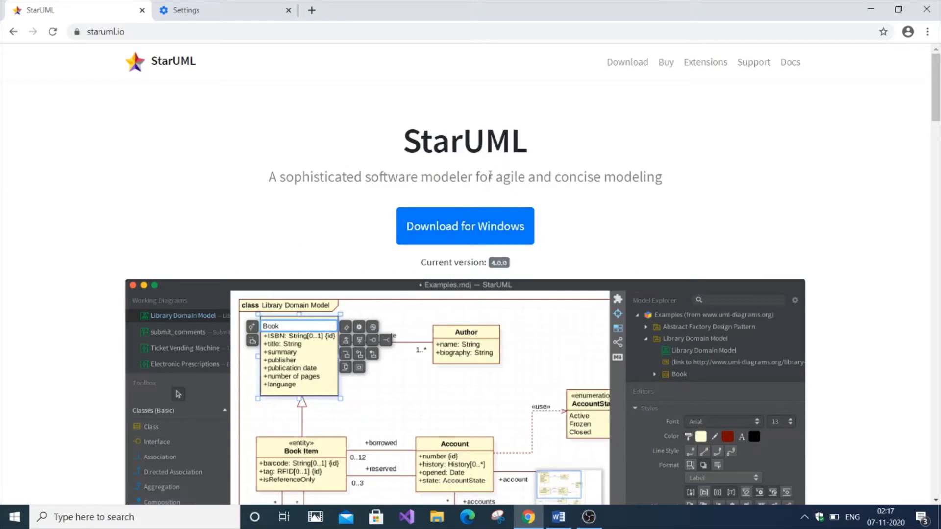
Download the StarUML 4.0.0 Windows installer and run the setup file
click(439, 243)
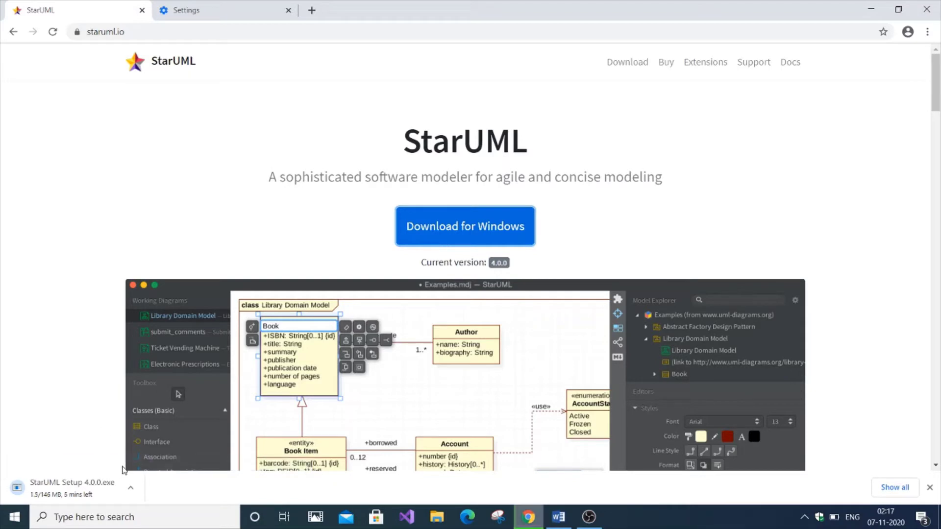
click(133, 491)
click(153, 412)
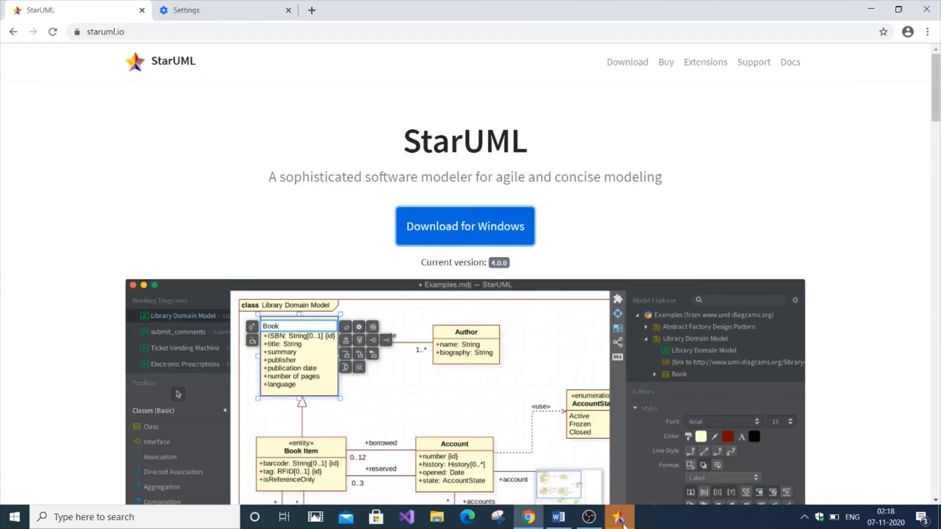
Bring the StarUML window forward and close the Unregistered Version notice
click(622, 519)
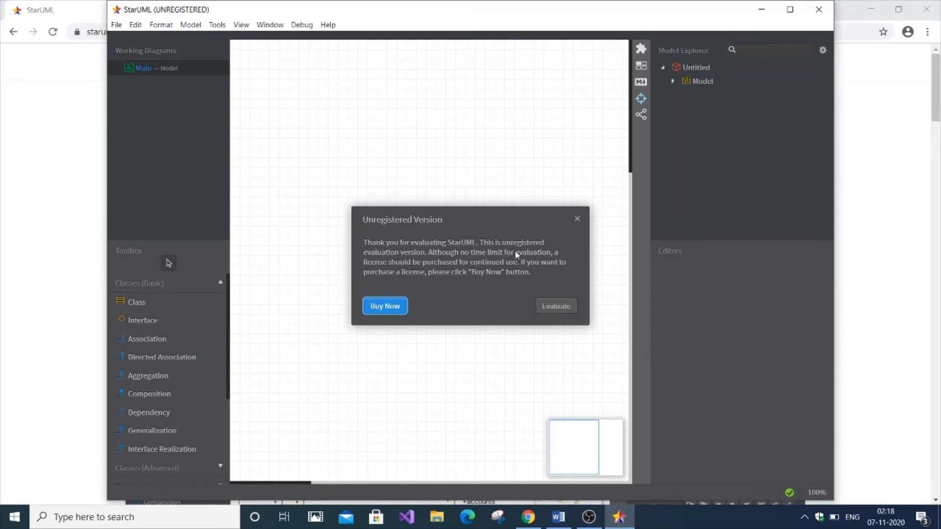
click(578, 220)
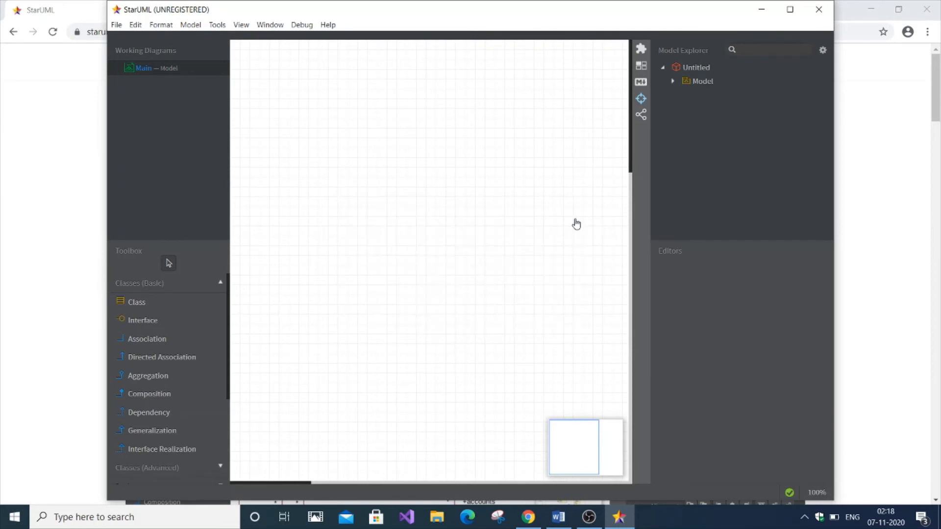
Maximize the StarUML window showing the Untitled model
click(790, 11)
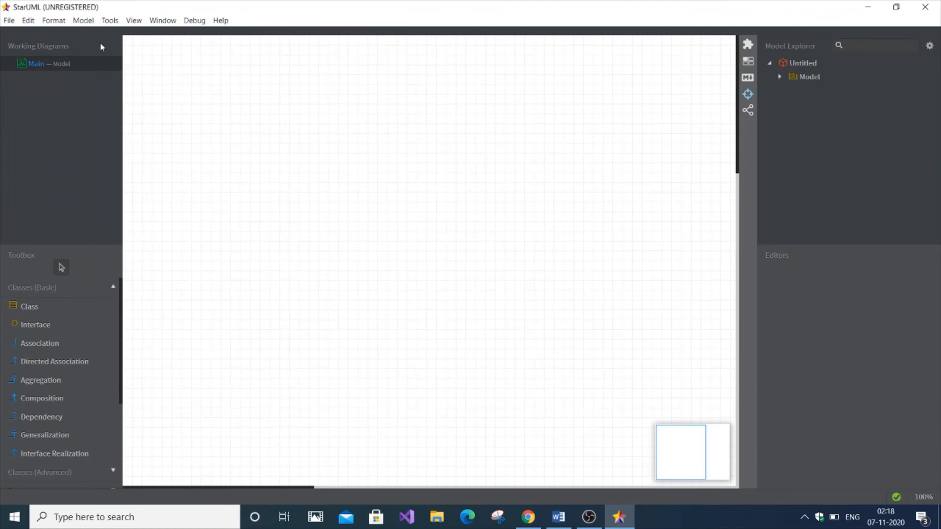